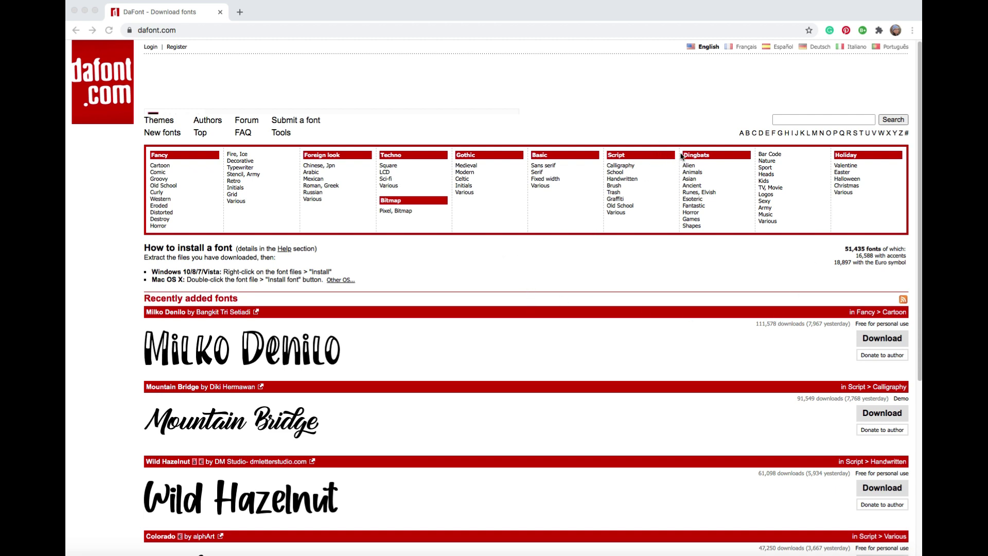
Filter DaFont's Script > Handwritten fonts to Public domain / GPL / OFL and 100% Free
{"action": "left_click", "coordinate": [622, 179]}
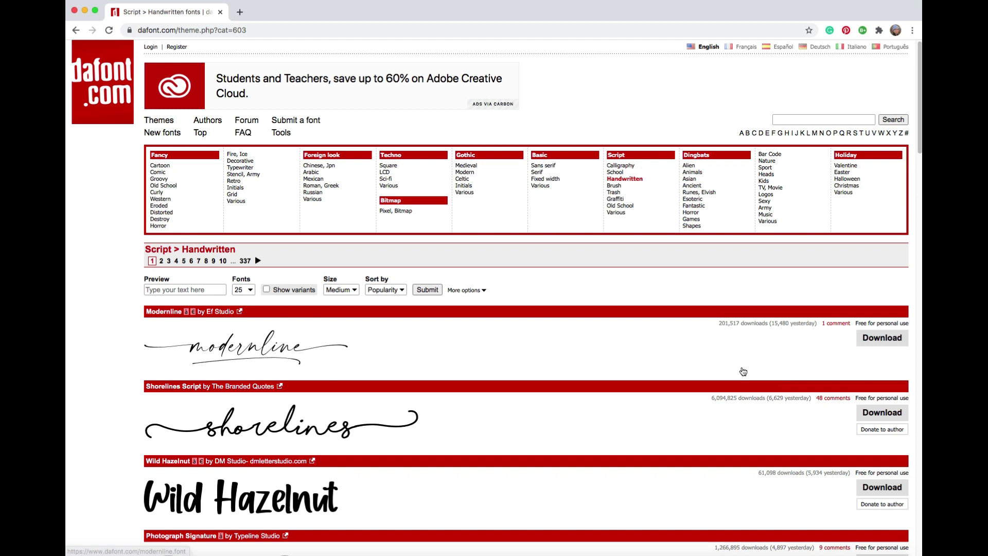
{"action": "left_click", "coordinate": [484, 291]}
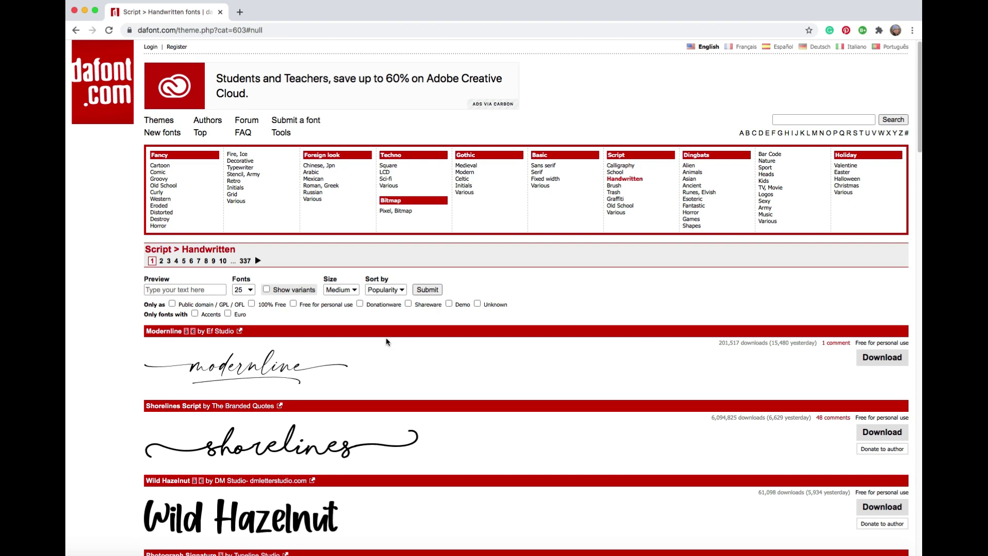
{"action": "left_click", "coordinate": [172, 304]}
{"action": "left_click", "coordinate": [252, 304]}
{"action": "left_click", "coordinate": [427, 289]}
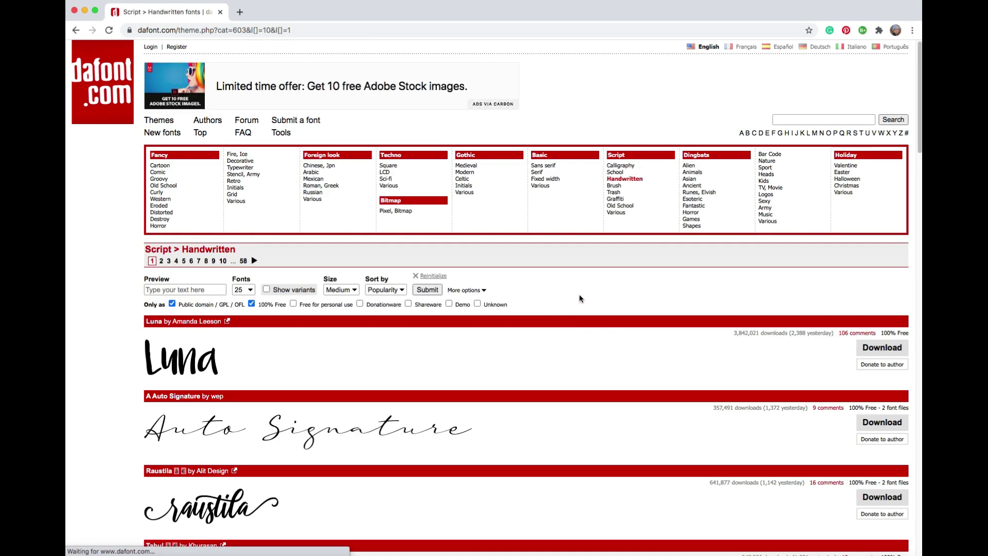
Scroll the filtered Handwritten results down until the Simplicity font row is visible
{"action": "scroll", "coordinate": [592, 310], "scroll_direction": "down", "scroll_amount": 3}
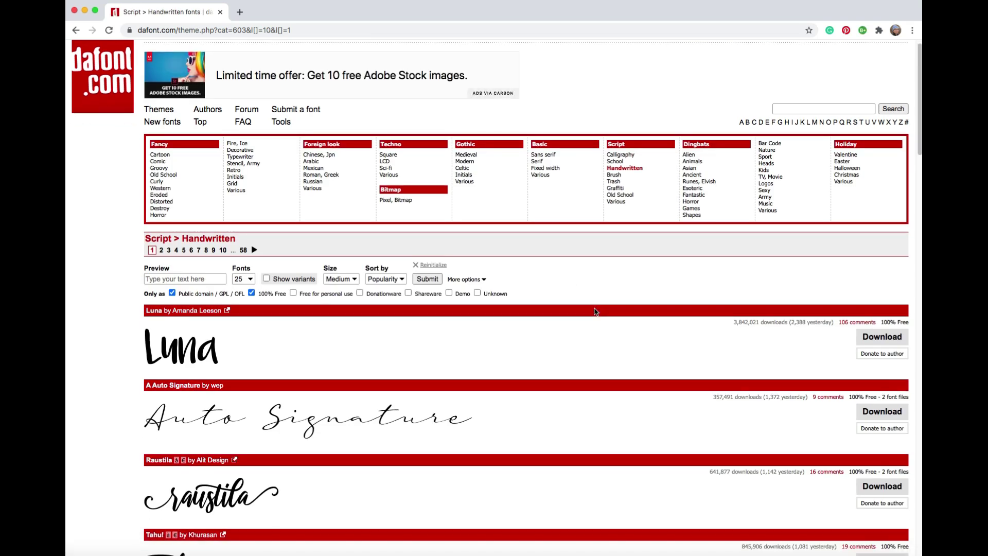
{"action": "scroll", "coordinate": [589, 314], "scroll_direction": "down", "scroll_amount": 6}
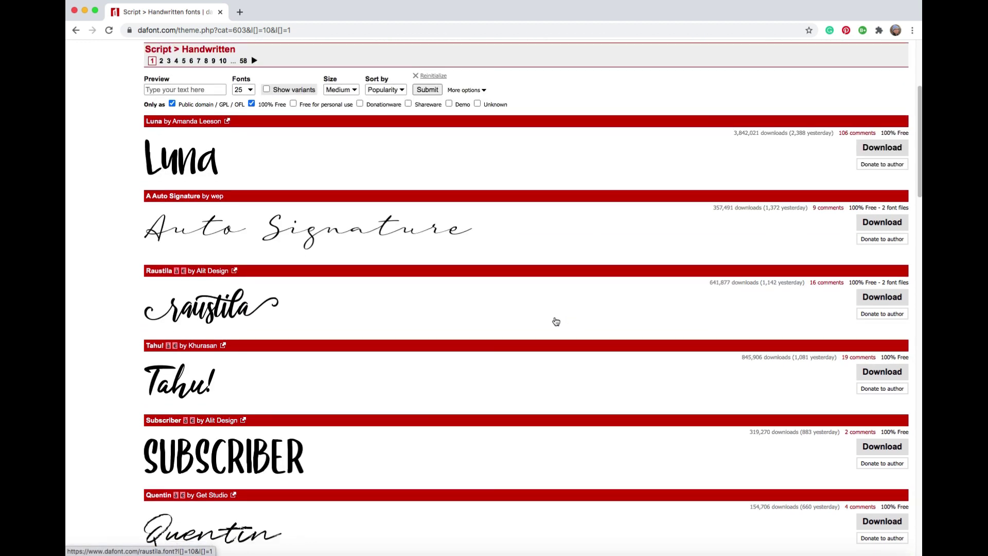
{"action": "scroll", "coordinate": [555, 323], "scroll_direction": "up", "scroll_amount": 1}
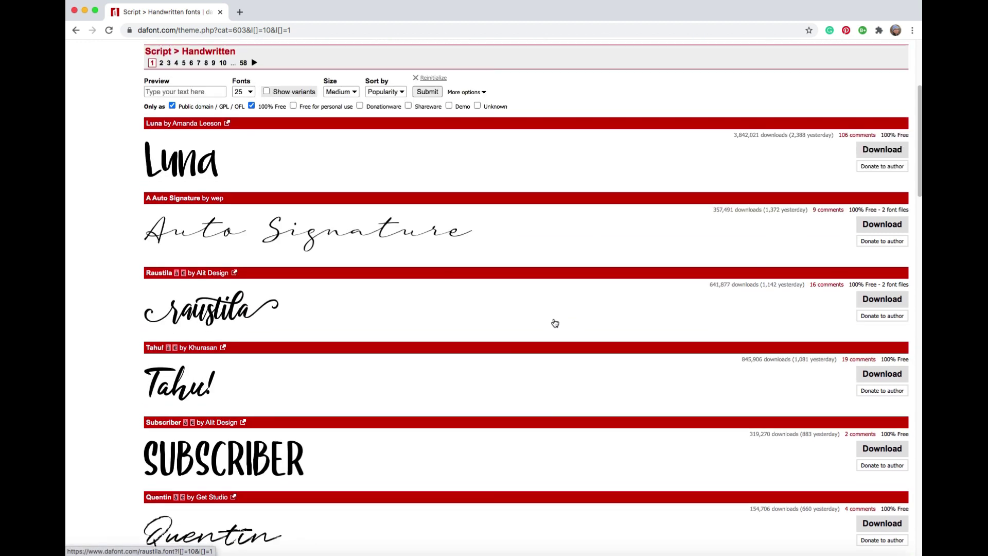
{"action": "scroll", "coordinate": [555, 323], "scroll_direction": "up", "scroll_amount": 3}
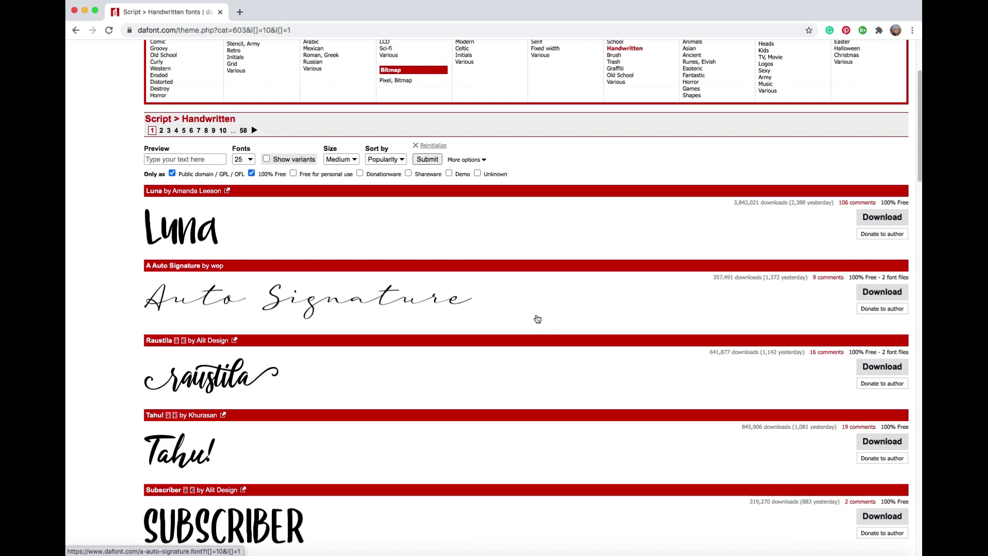
{"action": "scroll", "coordinate": [536, 318], "scroll_direction": "down", "scroll_amount": 5}
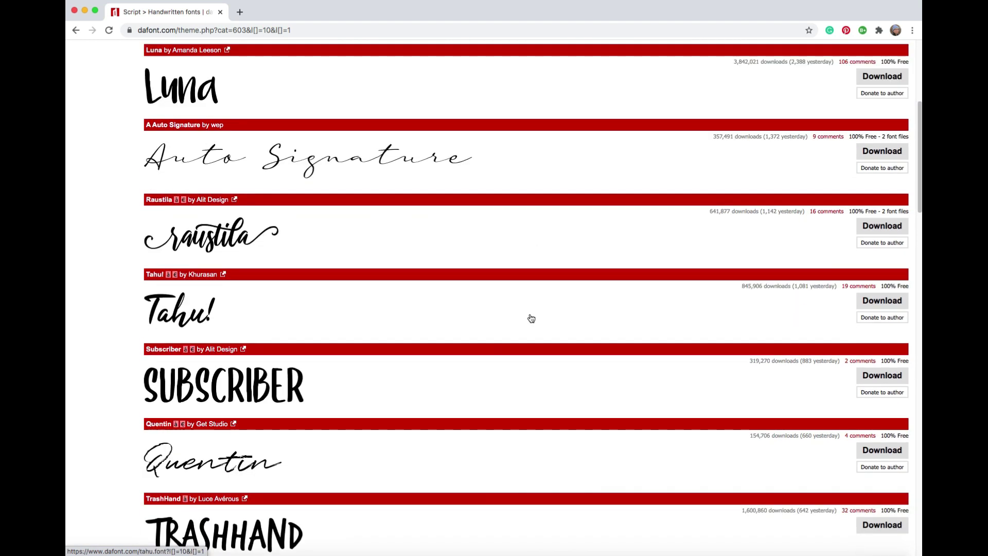
{"action": "scroll", "coordinate": [532, 319], "scroll_direction": "down", "scroll_amount": 6}
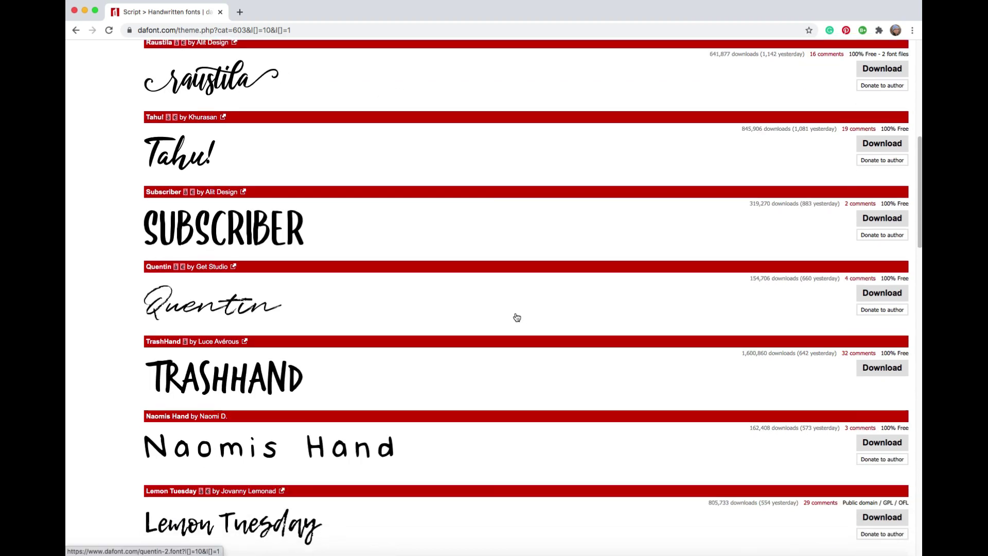
{"action": "scroll", "coordinate": [517, 317], "scroll_direction": "down", "scroll_amount": 9}
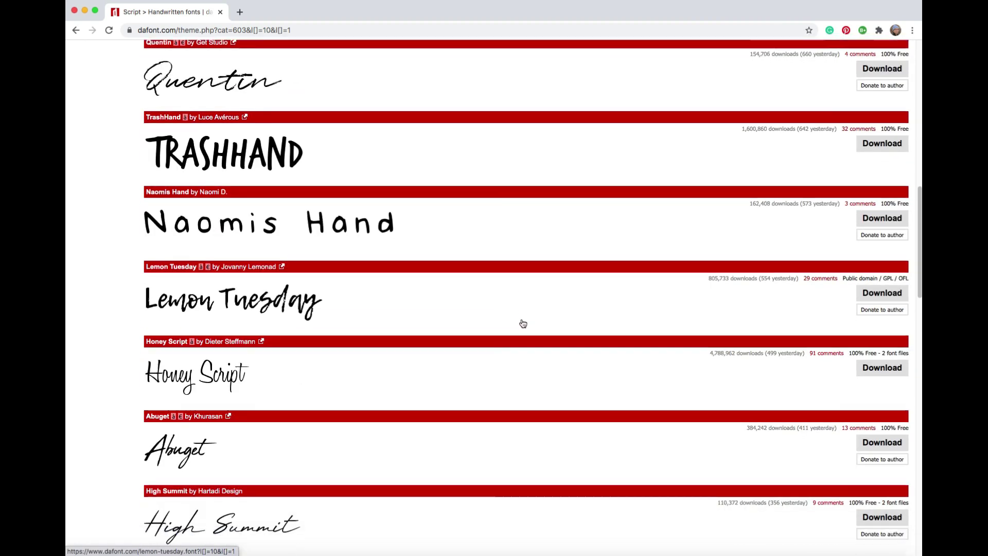
{"action": "scroll", "coordinate": [523, 323], "scroll_direction": "down", "scroll_amount": 2}
{"action": "scroll", "coordinate": [523, 318], "scroll_direction": "down", "scroll_amount": 1}
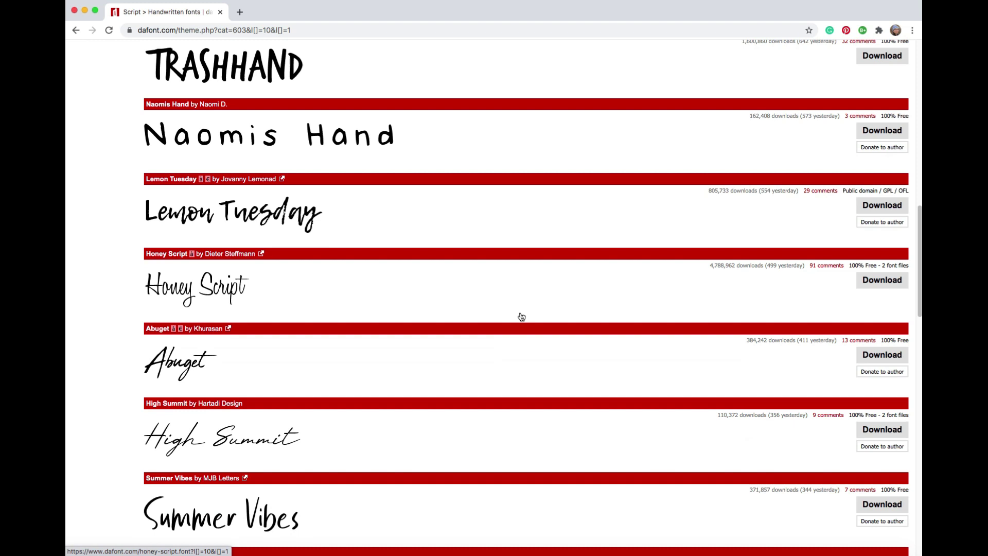
{"action": "scroll", "coordinate": [521, 317], "scroll_direction": "down", "scroll_amount": 10}
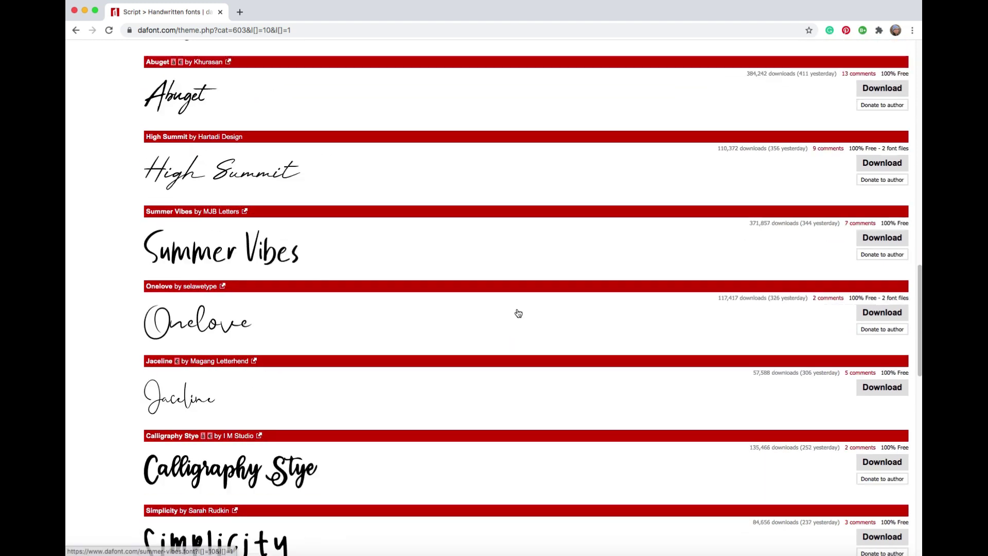
{"action": "scroll", "coordinate": [518, 313], "scroll_direction": "down", "scroll_amount": 6}
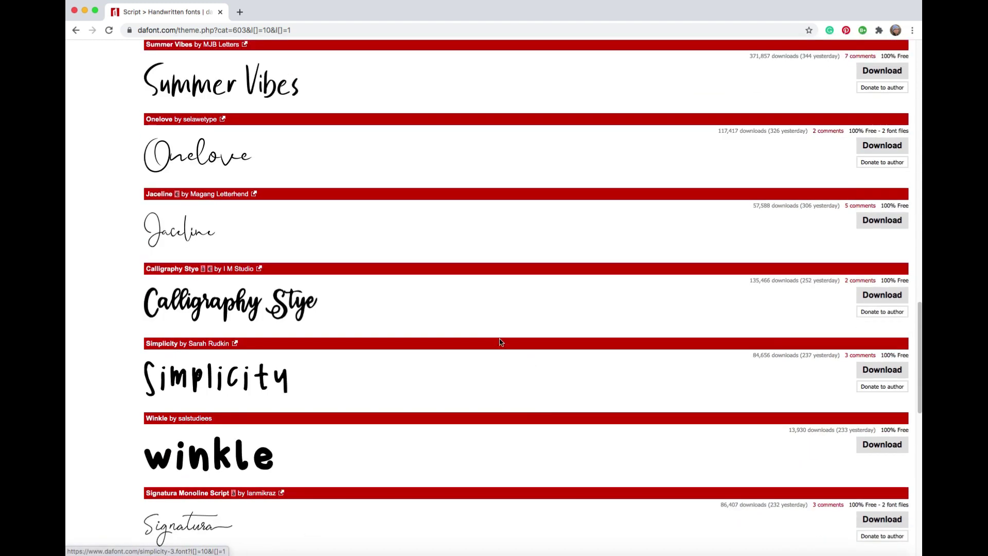
{"action": "scroll", "coordinate": [623, 375], "scroll_direction": "down", "scroll_amount": 1}
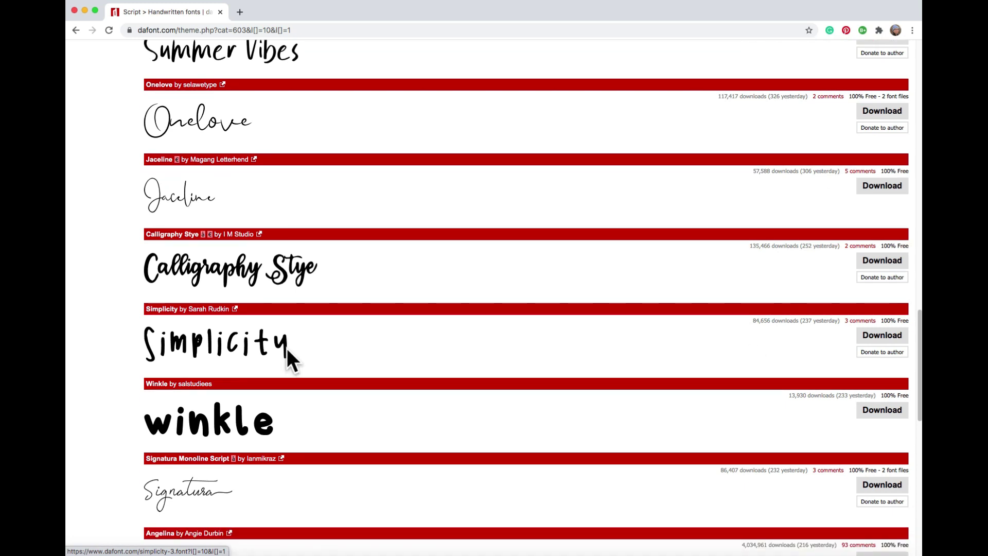
Download Simplicity and unzip simplicity_3.zip to get Simplicity-Regular.otf in Downloads
{"action": "left_click", "coordinate": [888, 339]}
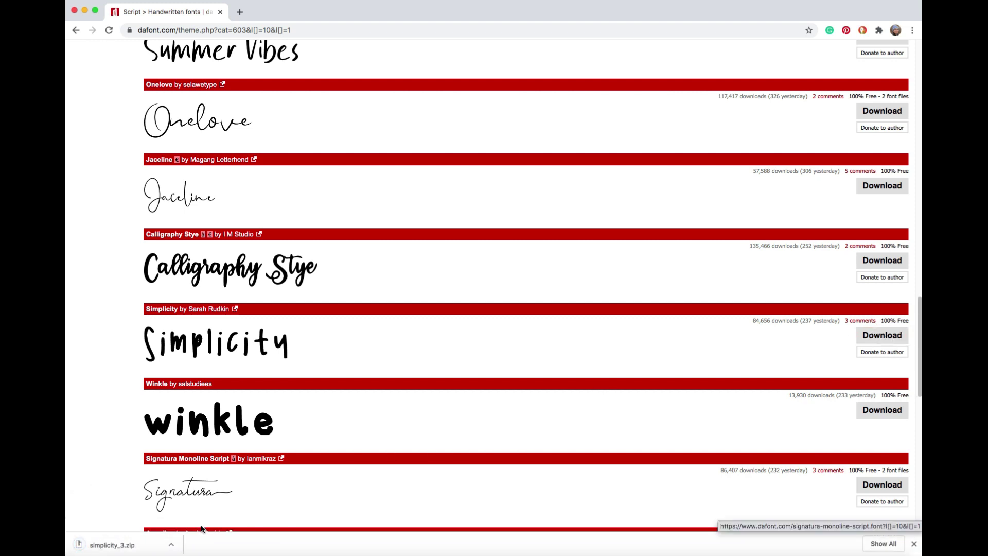
{"action": "left_click", "coordinate": [127, 546]}
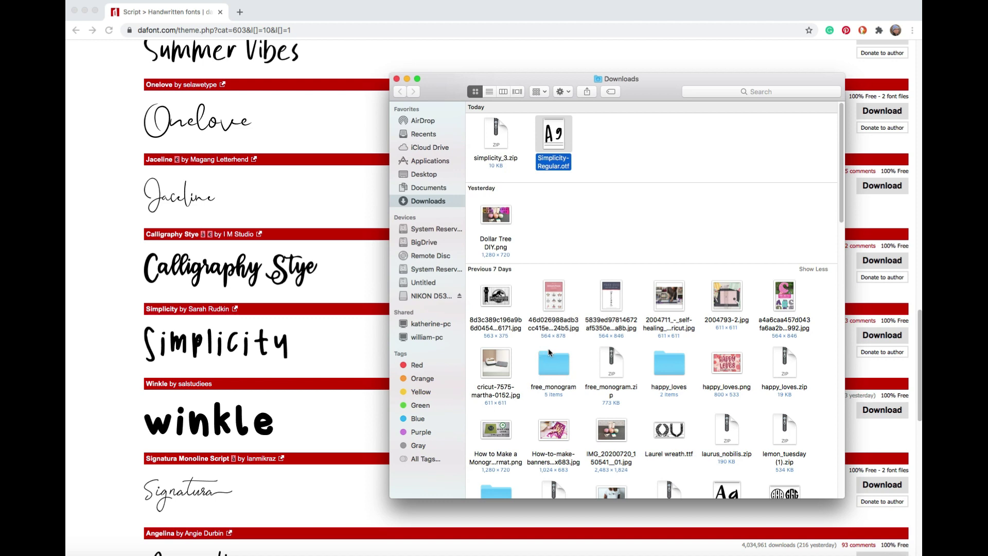
Open the free_monogram folder, select About this font.txt, then go back to Downloads
{"action": "double_click", "coordinate": [551, 362]}
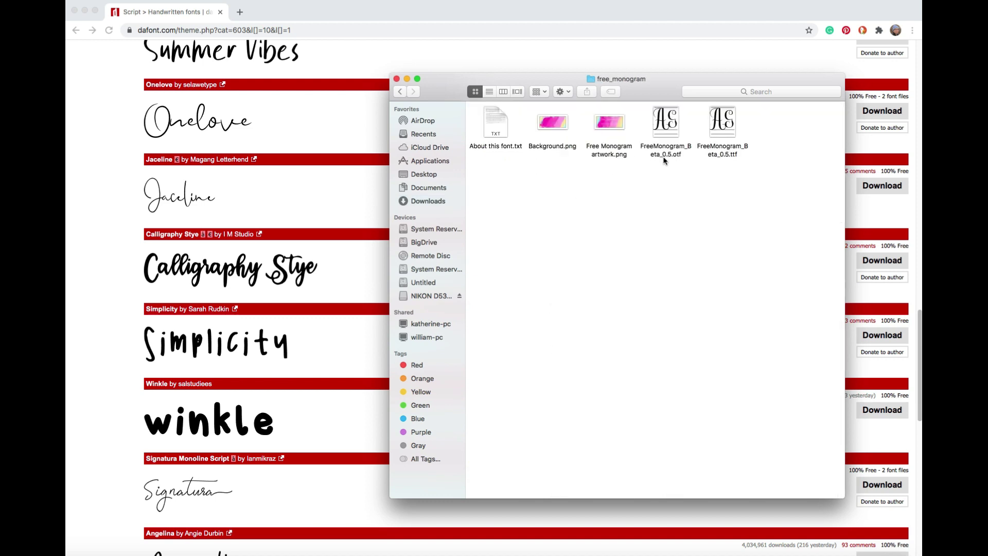
{"action": "left_click", "coordinate": [493, 146]}
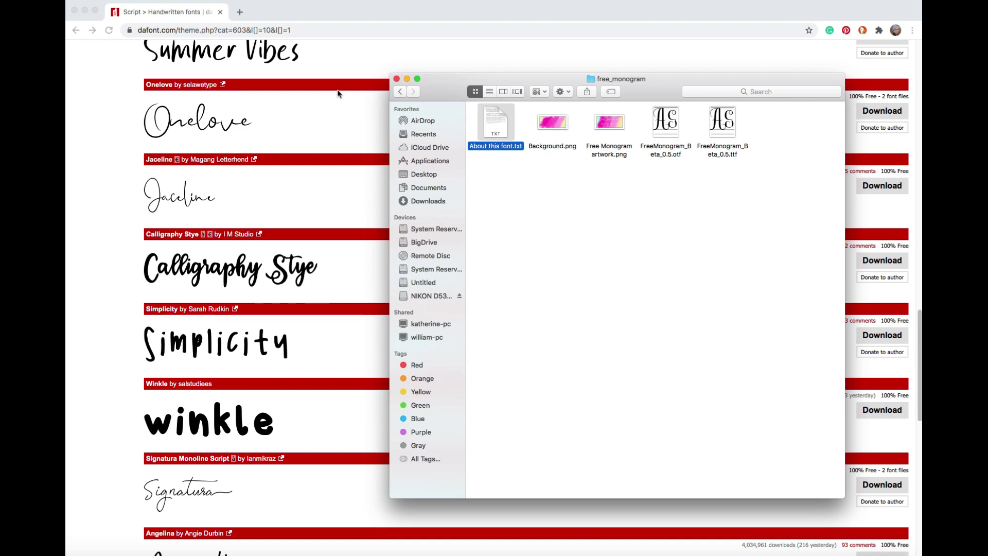
{"action": "left_click", "coordinate": [406, 93]}
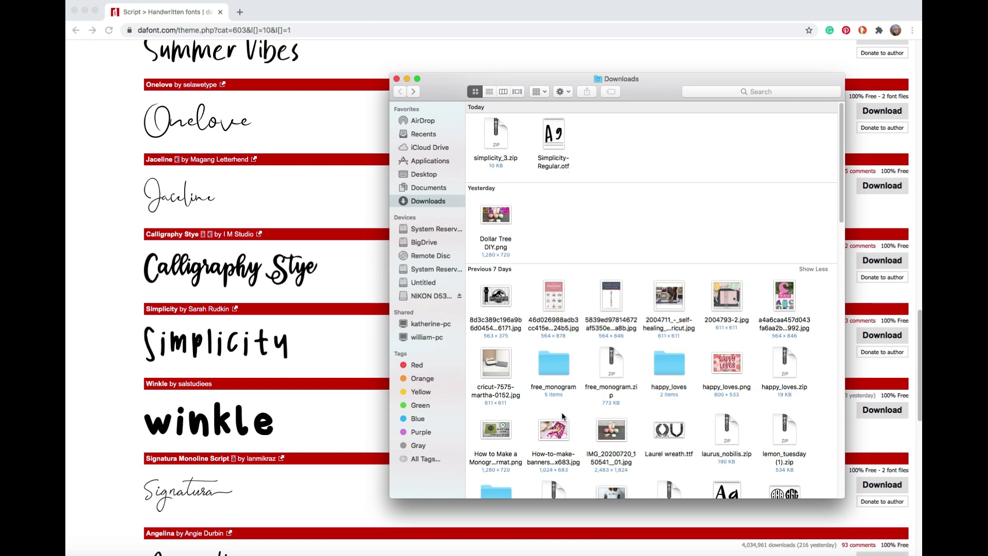
Recheck free_monogram, return to Downloads, and open the Simplicity-Regular.otf font preview
{"action": "left_click", "coordinate": [565, 368]}
{"action": "double_click", "coordinate": [564, 369]}
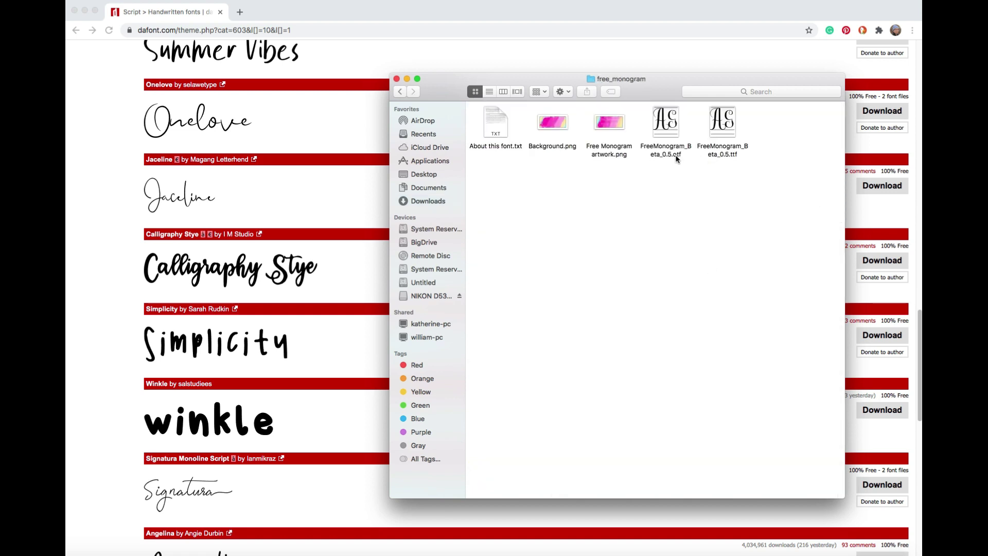
{"action": "left_click", "coordinate": [401, 91]}
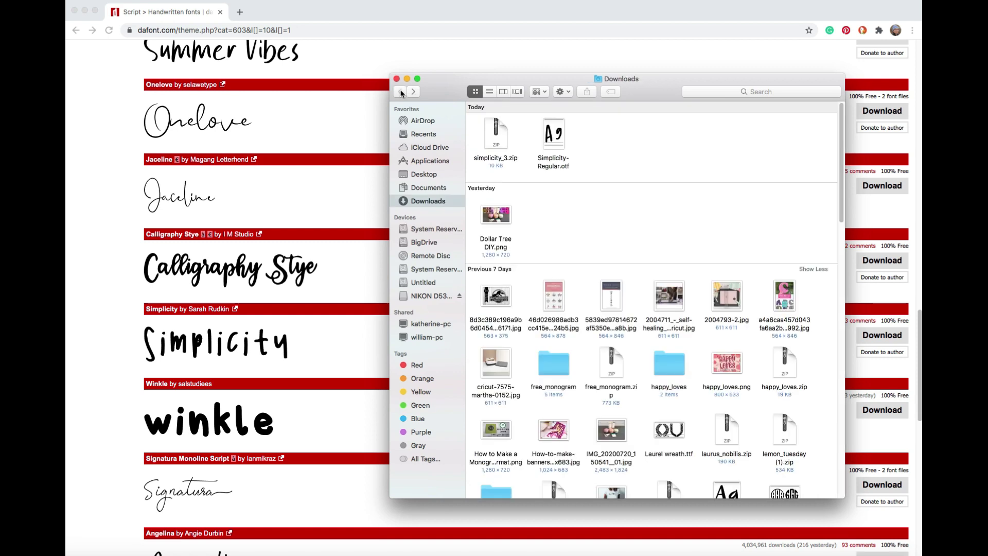
{"action": "double_click", "coordinate": [554, 135]}
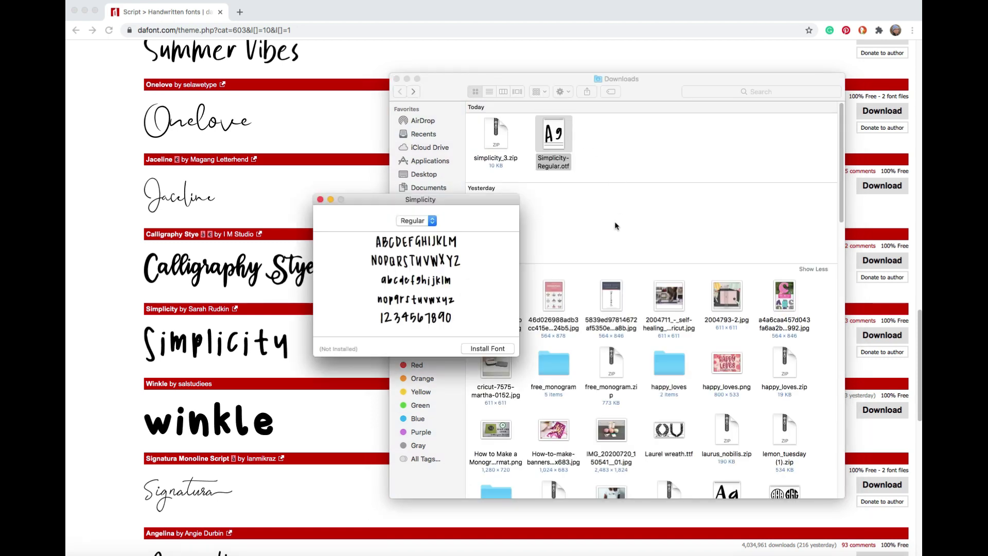
Install Simplicity, confirm it in Font Book's User fonts, and close Font Book
{"action": "left_click", "coordinate": [488, 349]}
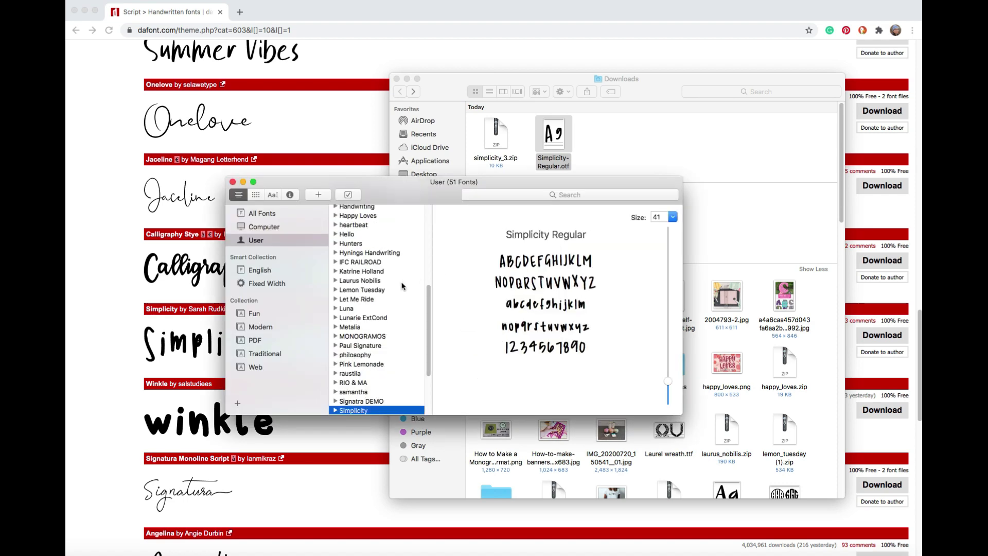
{"action": "scroll", "coordinate": [404, 314], "scroll_direction": "down", "scroll_amount": 3}
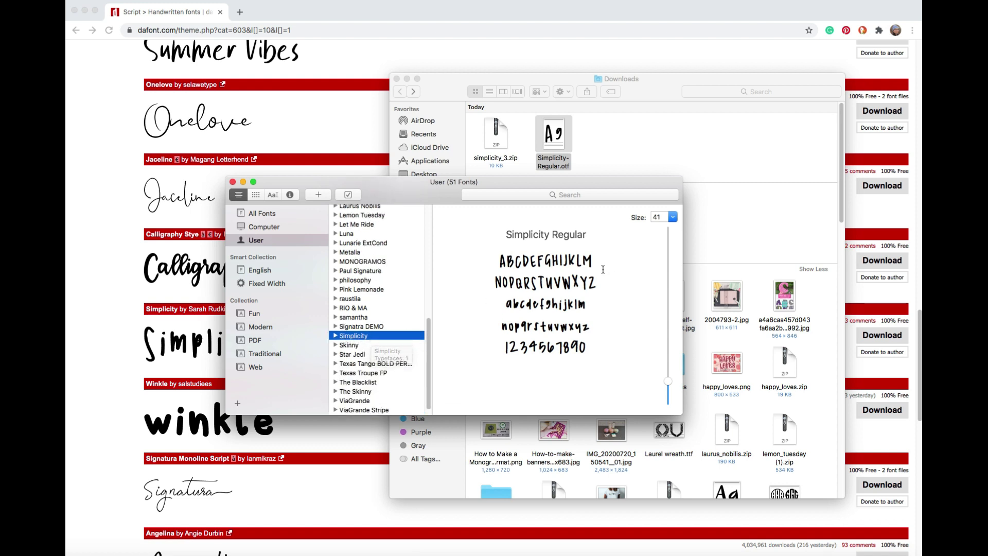
{"action": "left_click", "coordinate": [233, 182]}
Close the Downloads window and add a text layer reading 'Hello' to the canvas
{"action": "left_click", "coordinate": [408, 78]}
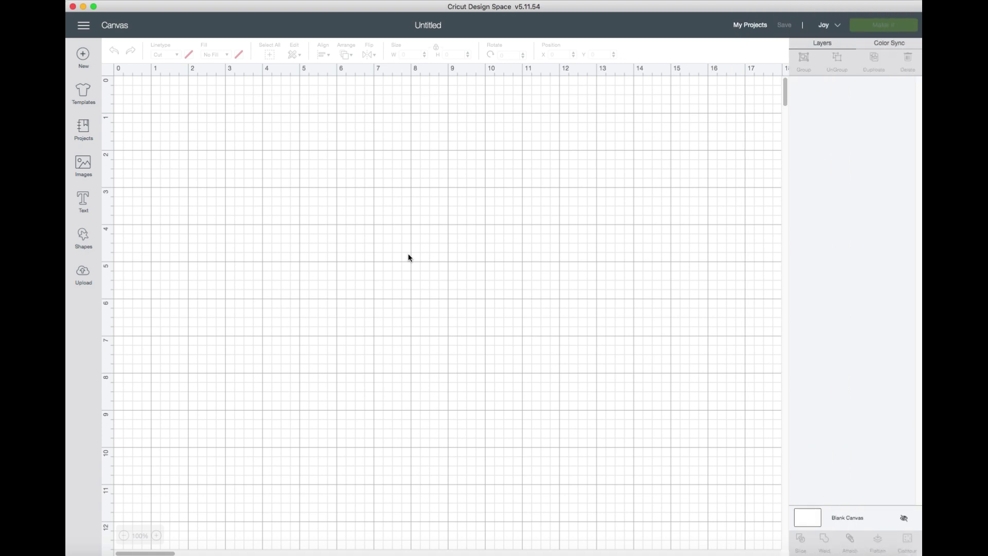
{"action": "left_click", "coordinate": [85, 193]}
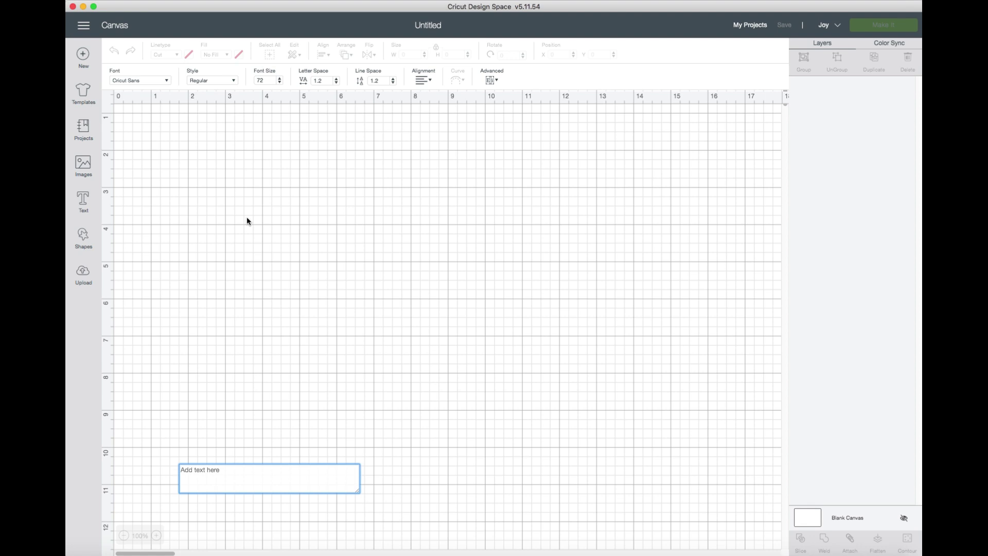
{"action": "type", "text": "Hello"}
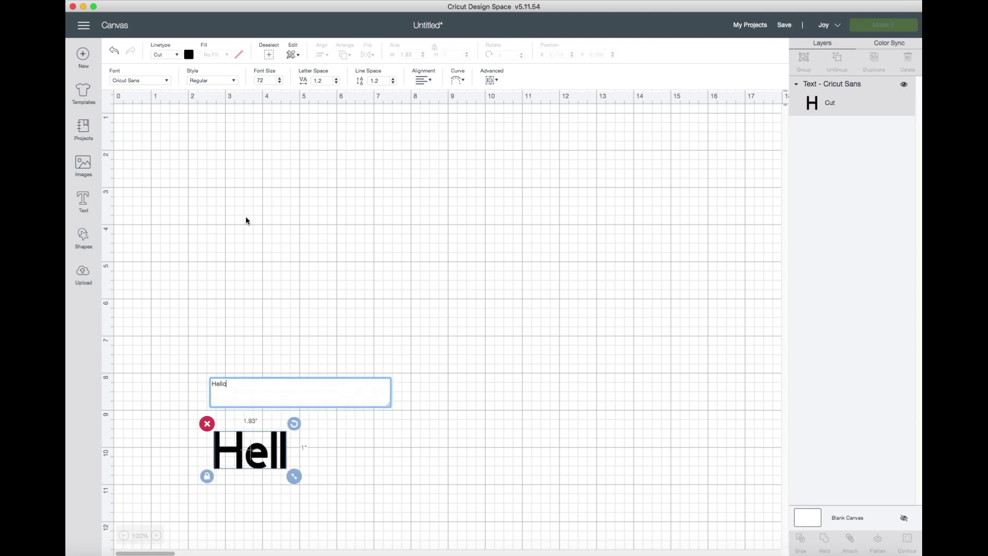
{"action": "left_click", "coordinate": [327, 294]}
Centre Hello on the canvas and enlarge it to about 4.71 × 1.767 in
{"action": "left_click_drag", "start_coordinate": [278, 457], "coordinate": [518, 241]}
{"action": "left_click_drag", "start_coordinate": [289, 443], "coordinate": [485, 227]}
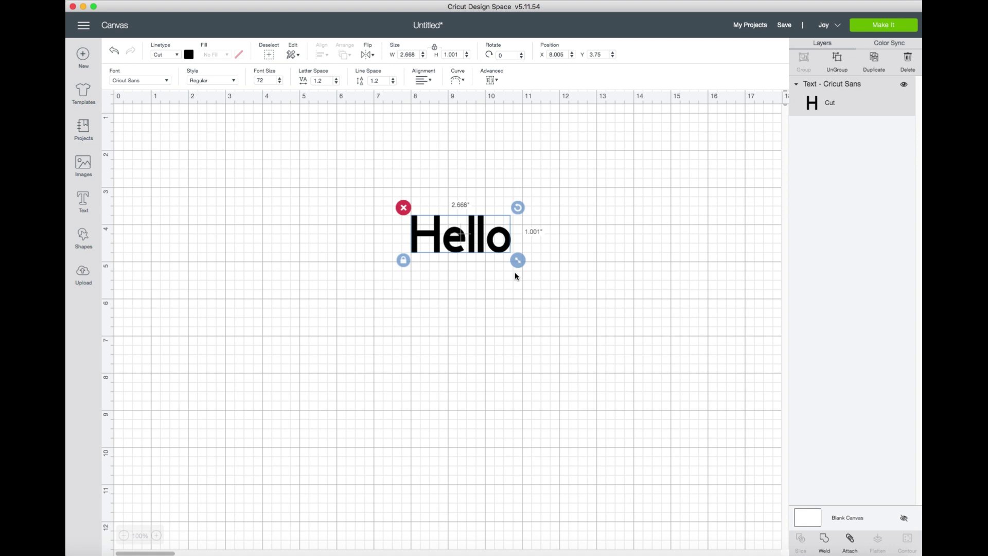
{"action": "left_click_drag", "start_coordinate": [522, 262], "coordinate": [594, 362]}
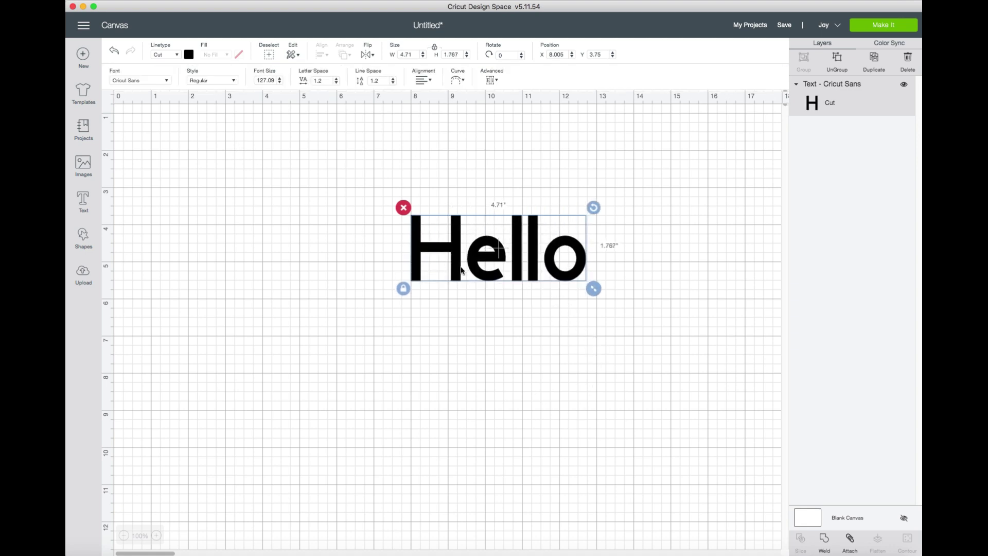
{"action": "left_click", "coordinate": [450, 251]}
{"action": "left_click", "coordinate": [451, 251]}
{"action": "left_click", "coordinate": [490, 254]}
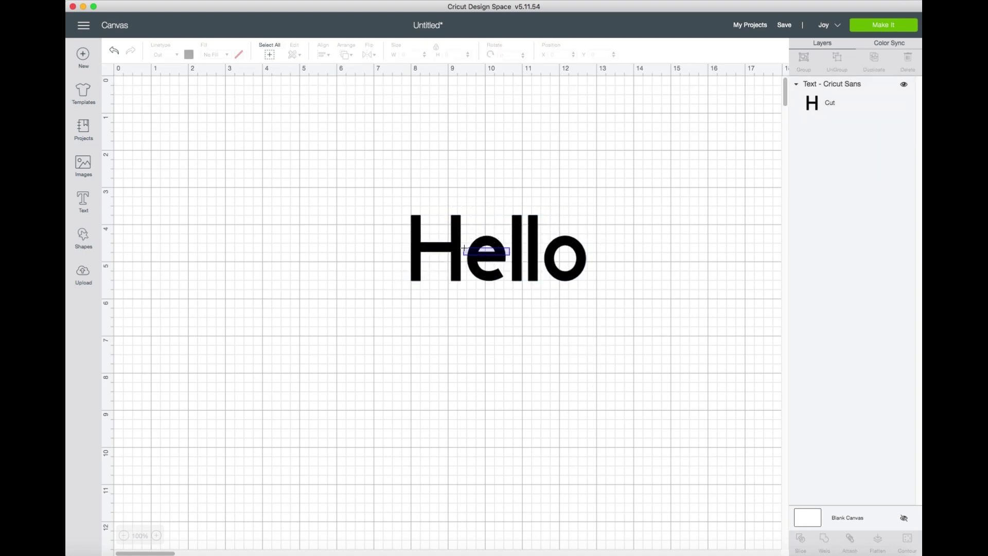
{"action": "left_click", "coordinate": [498, 249]}
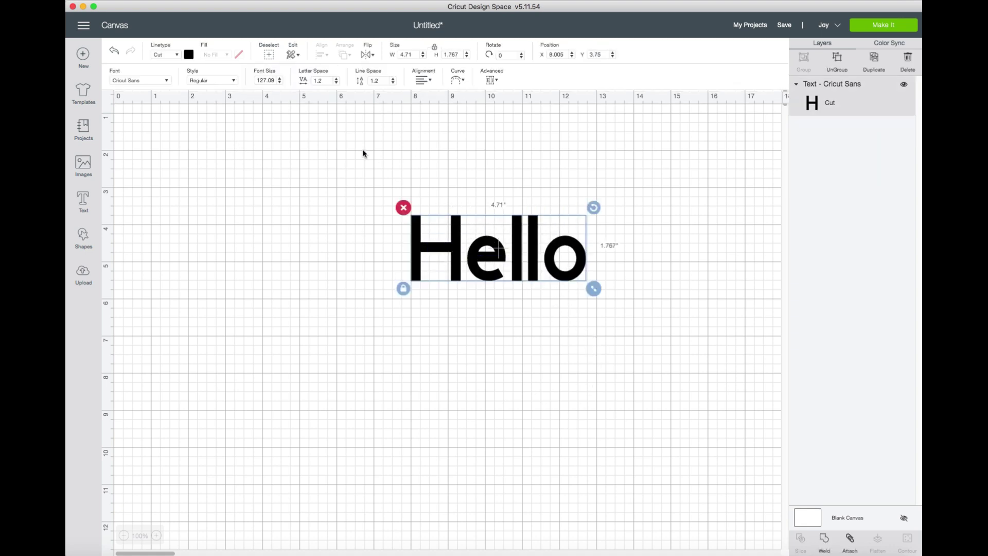
Search the fonts for 'simpli' and apply Simplicity to Hello
{"action": "left_click", "coordinate": [166, 82]}
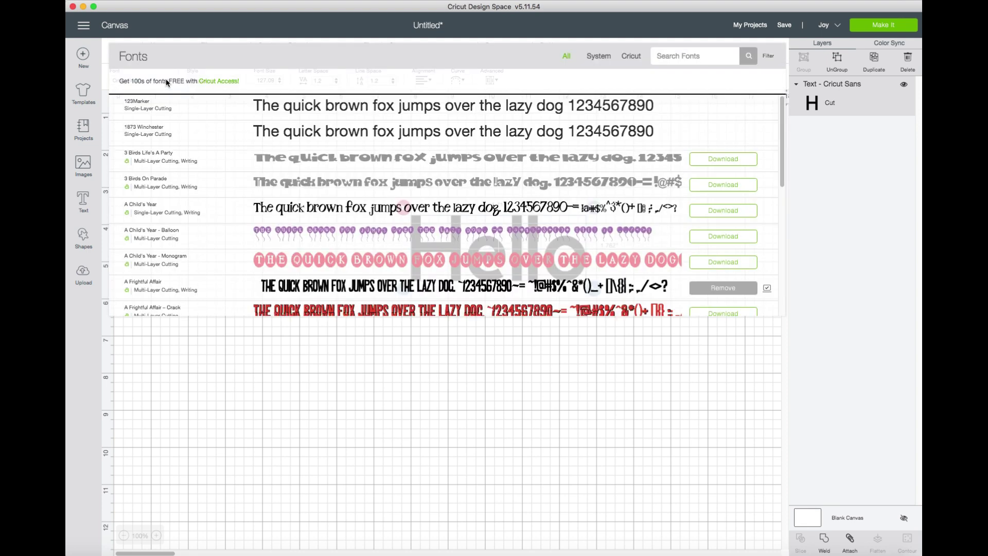
{"action": "left_click", "coordinate": [677, 55]}
{"action": "type", "text": "simpli"}
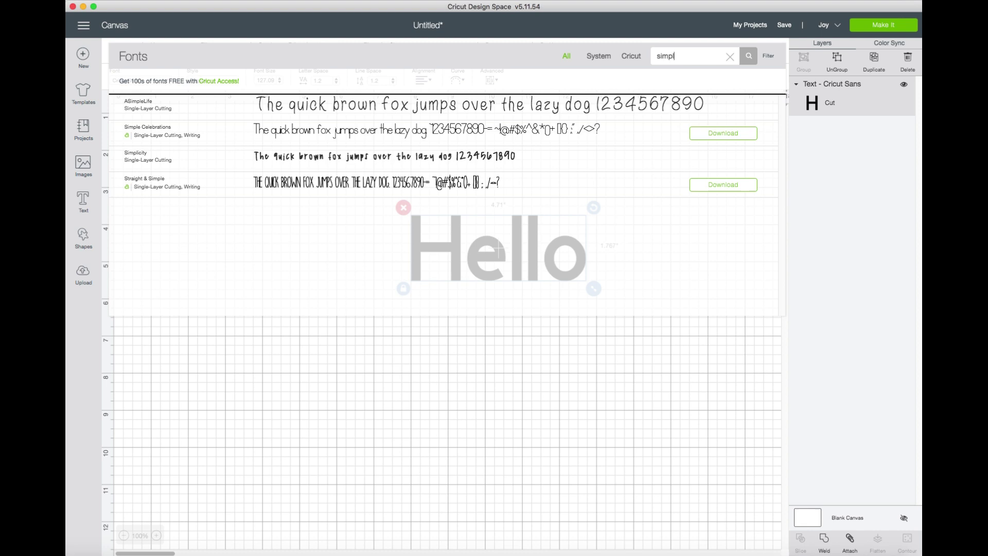
{"action": "left_click", "coordinate": [492, 106]}
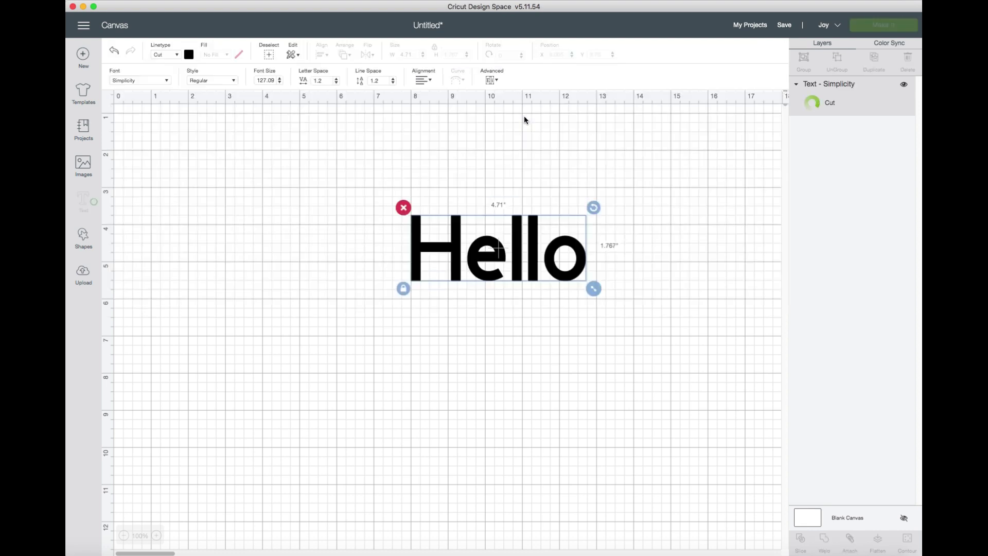
Resize Hello to 4.568 × 1.89 in
{"action": "left_click_drag", "start_coordinate": [499, 257], "coordinate": [592, 327]}
{"action": "left_click", "coordinate": [634, 357]}
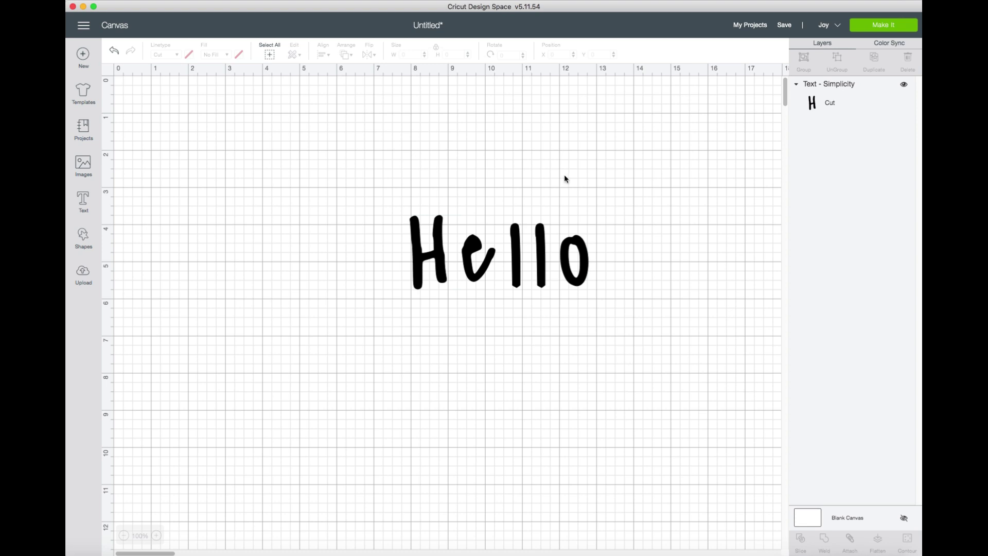
{"action": "left_click", "coordinate": [565, 241]}
{"action": "left_click_drag", "start_coordinate": [594, 287], "coordinate": [586, 284]}
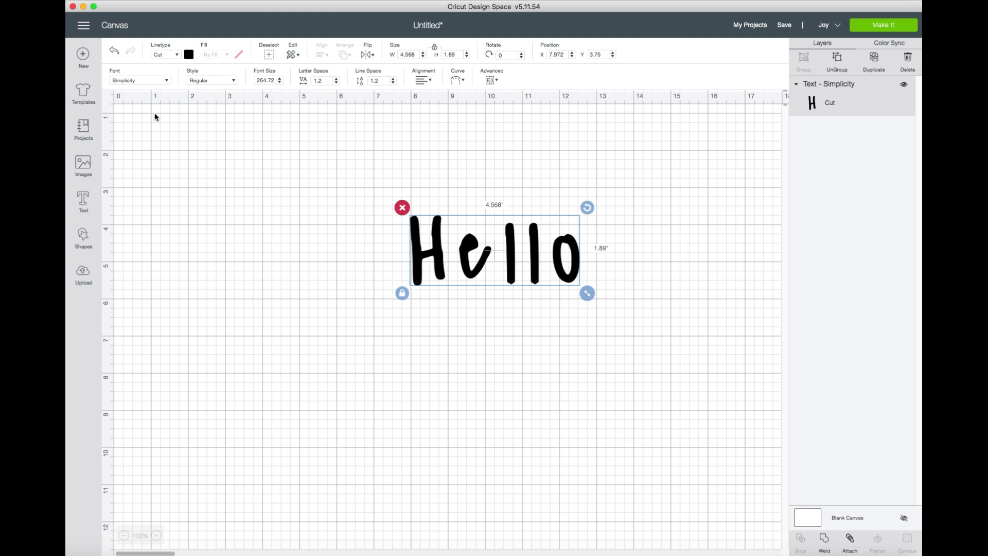
{"action": "left_click", "coordinate": [168, 81]}
{"action": "type", "text": "simpli"}
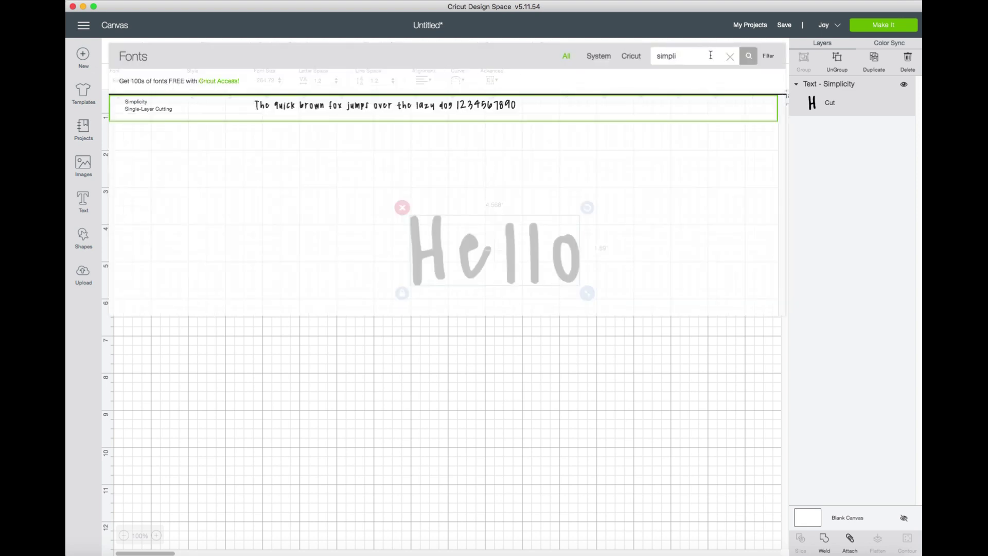